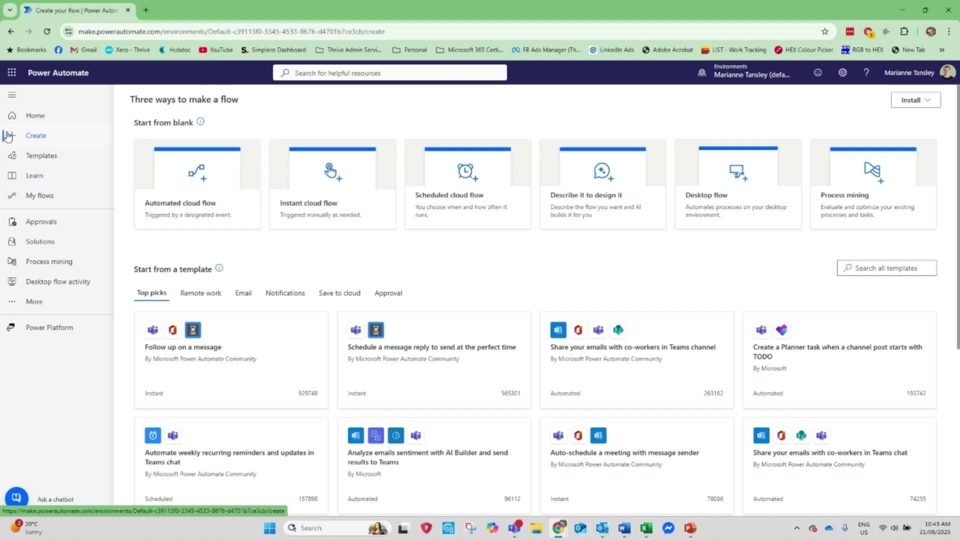
# - Start a new scheduled cloud flow and name it 'Daily Report Reminder'
pyautogui.click(35, 120)
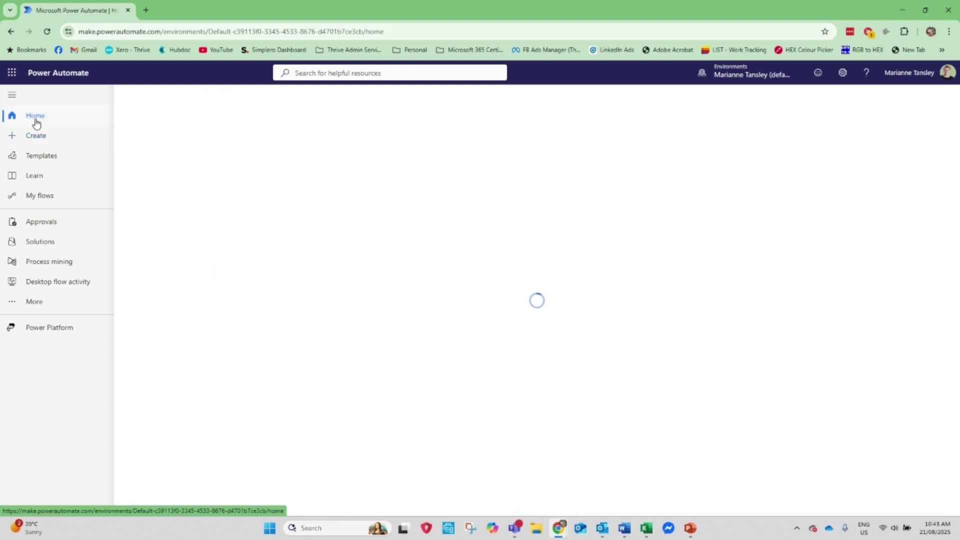
pyautogui.click(35, 135)
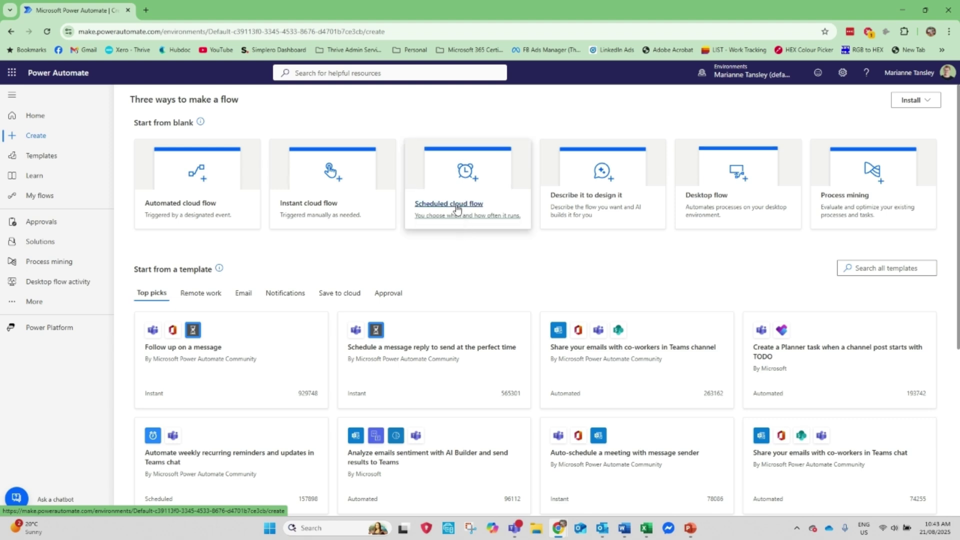
pyautogui.click(456, 209)
pyautogui.click(537, 200)
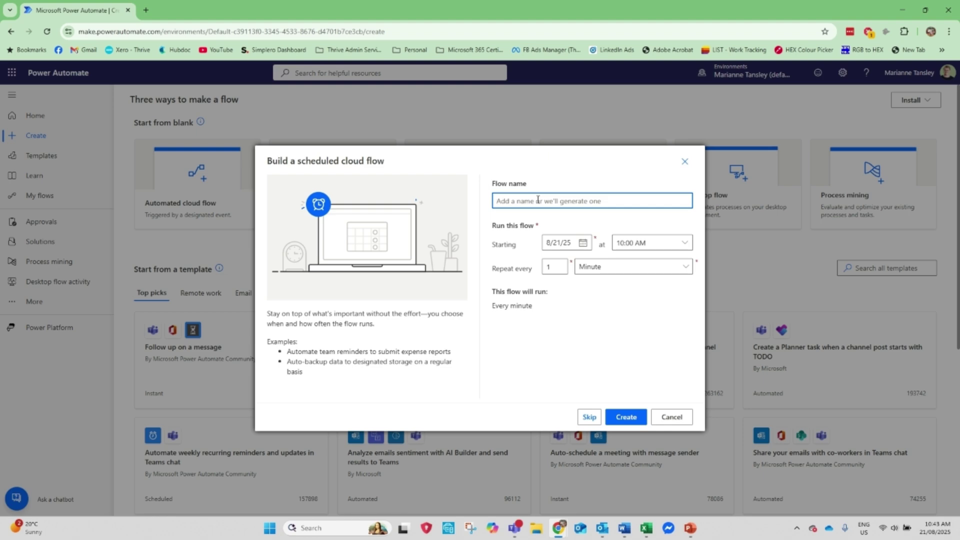
pyautogui.write('Da')
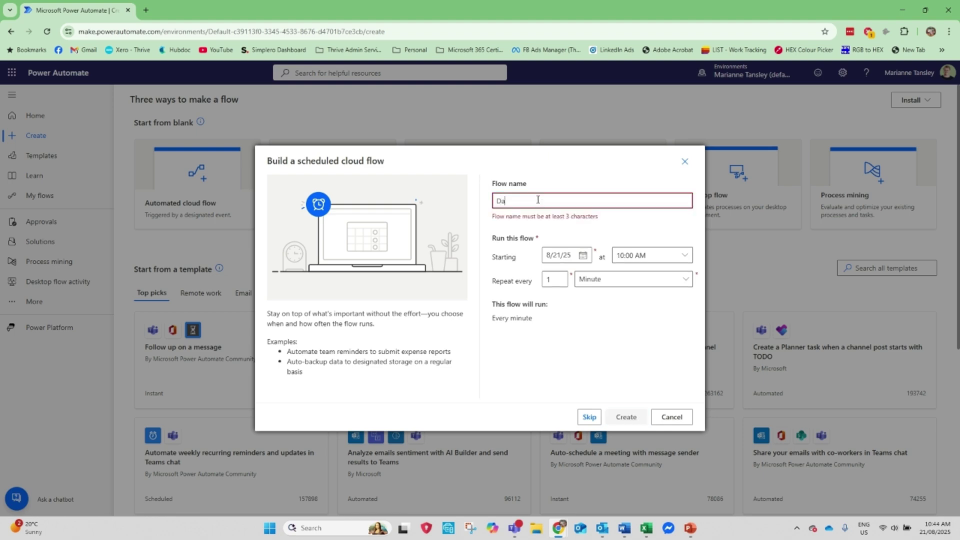
pyautogui.write('ily Report Reminder')
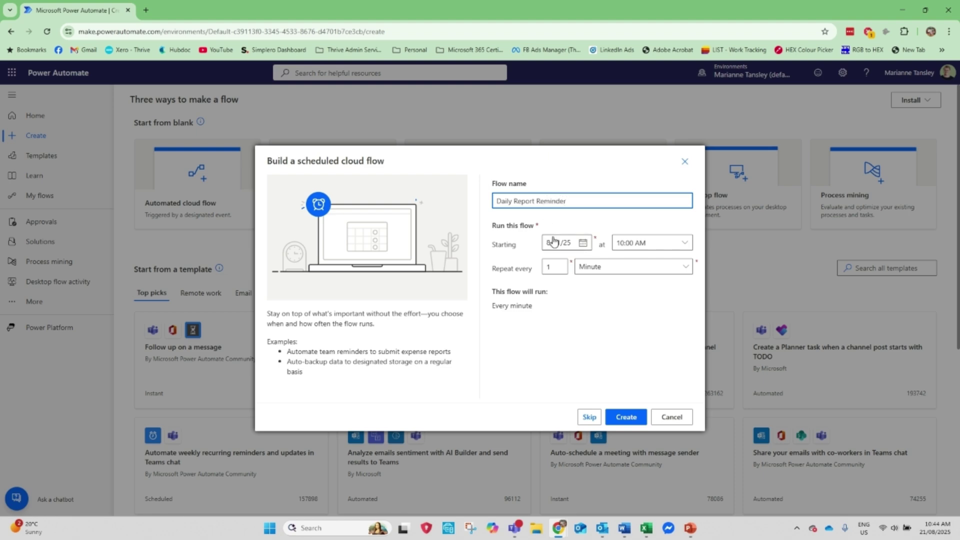
# - Set the flow to start August 21 at 11:00 AM, repeat every 1 Day, and create it
pyautogui.click(581, 242)
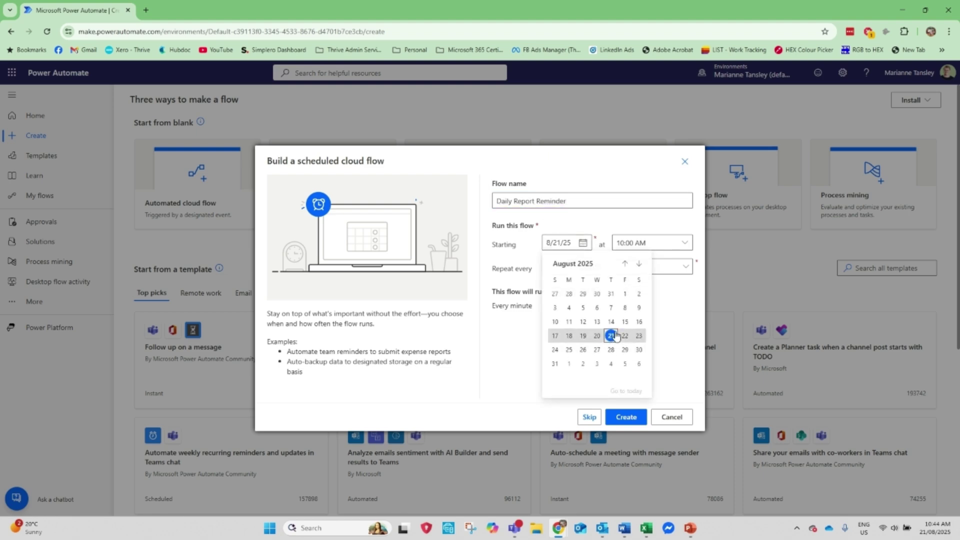
pyautogui.click(614, 337)
pyautogui.click(684, 243)
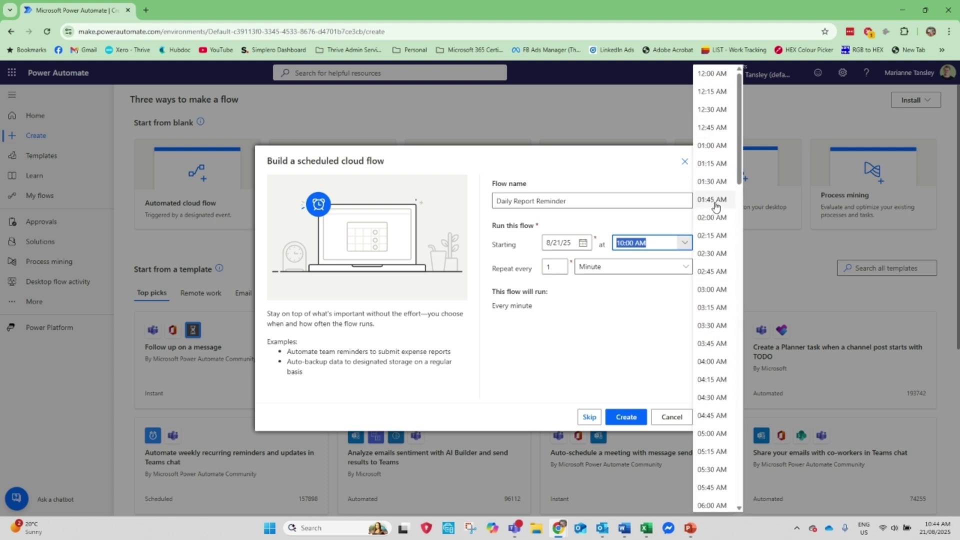
pyautogui.scroll(-6, 713, 397)
pyautogui.scroll(-3, 713, 400)
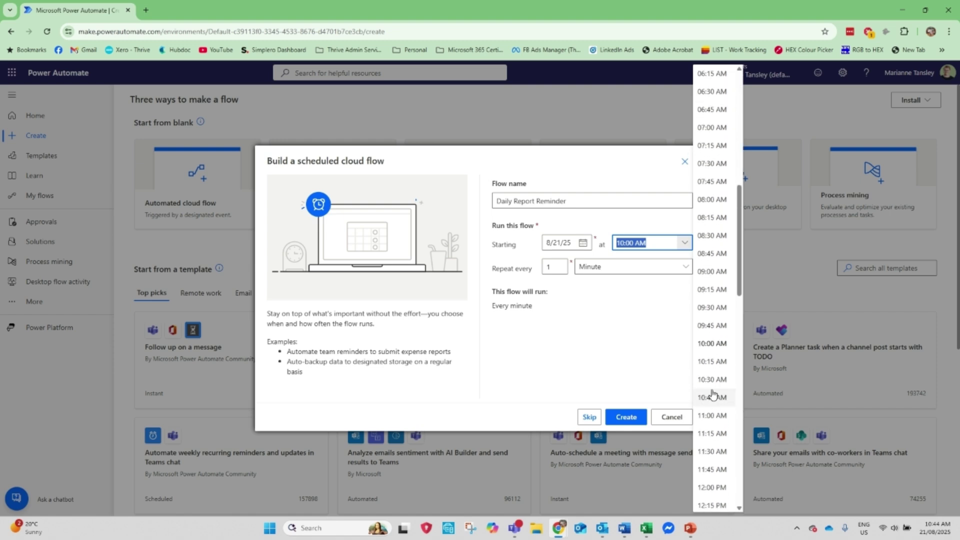
pyautogui.click(712, 422)
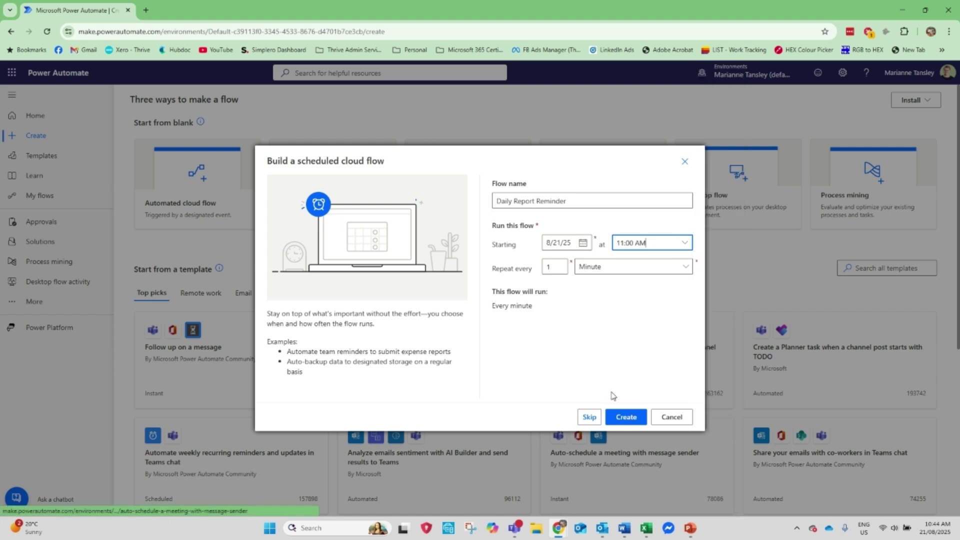
pyautogui.click(593, 270)
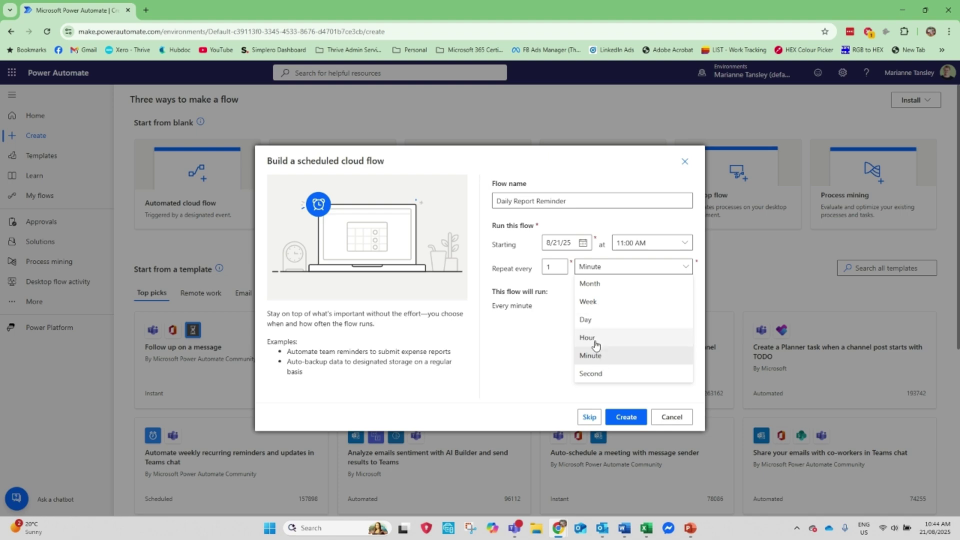
pyautogui.click(588, 320)
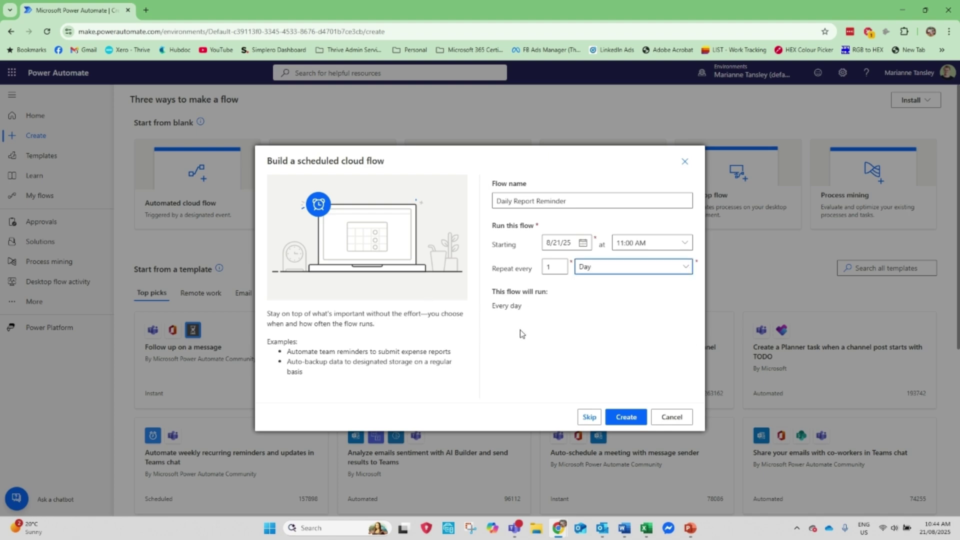
pyautogui.click(627, 419)
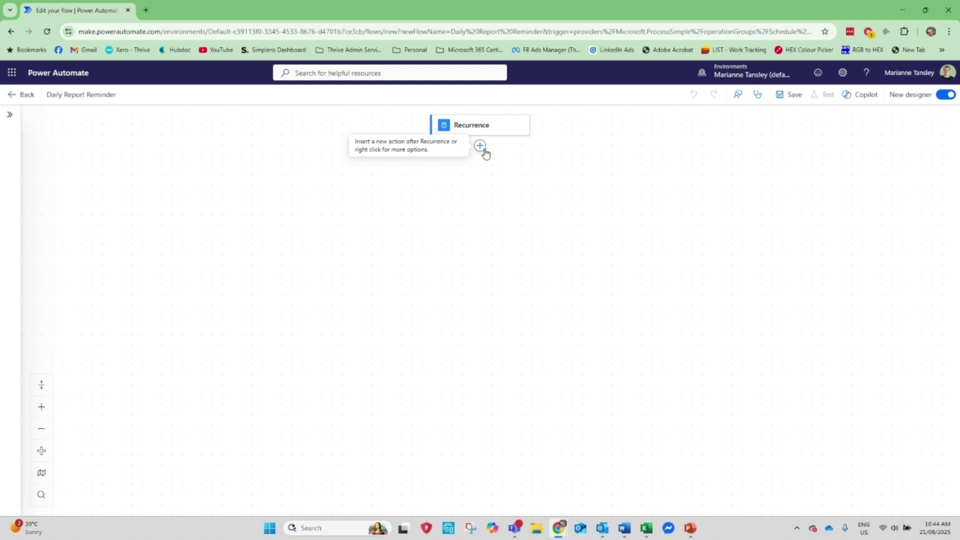
# - Insert the Office 365 Outlook 'Send an email (V2)' action below Recurrence
pyautogui.click(480, 145)
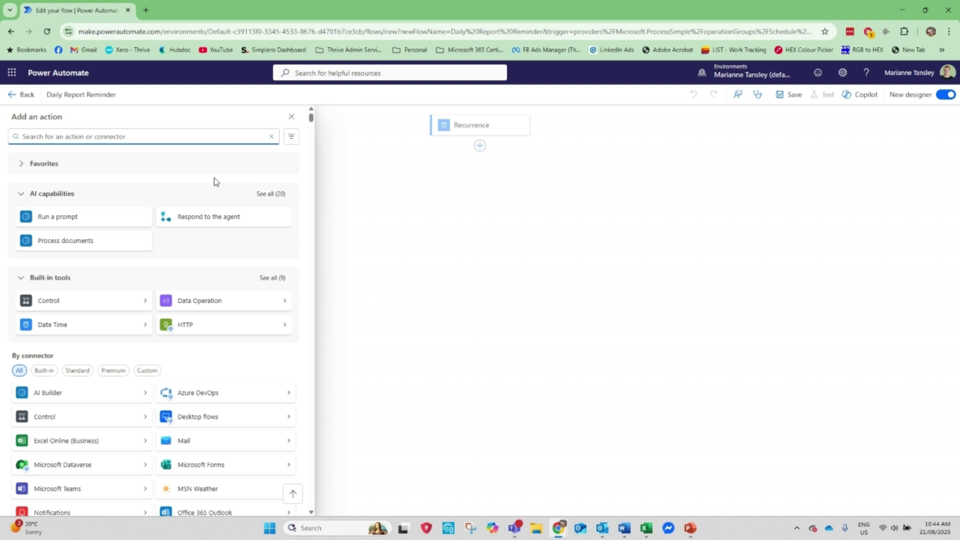
pyautogui.write('email')
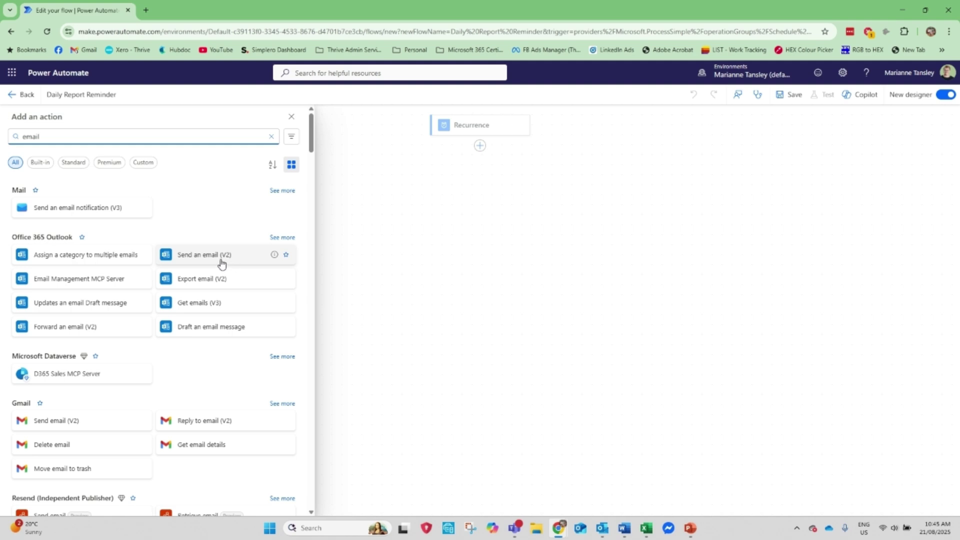
pyautogui.click(273, 257)
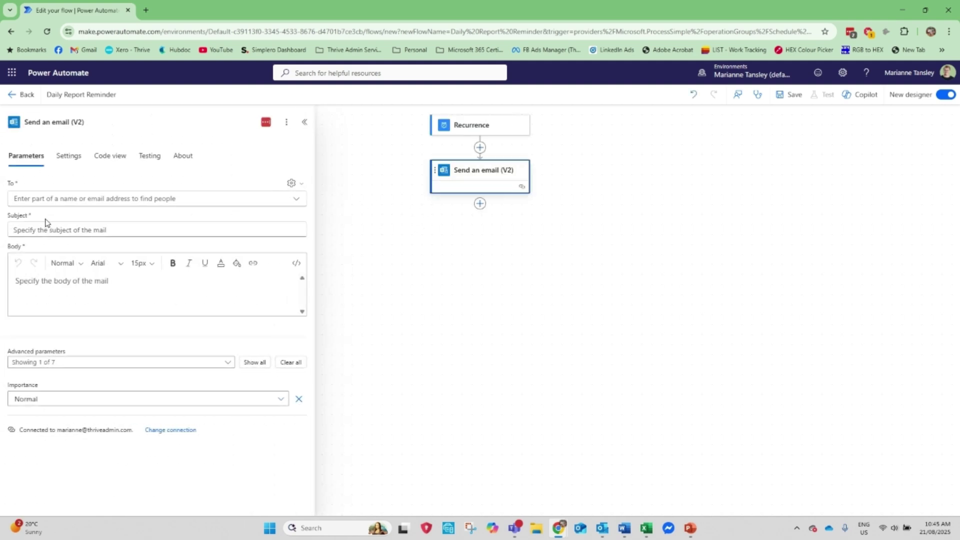
# - Enter the recipient's email address in To and the subject 'This is your daily reminder!!'
pyautogui.click(51, 200)
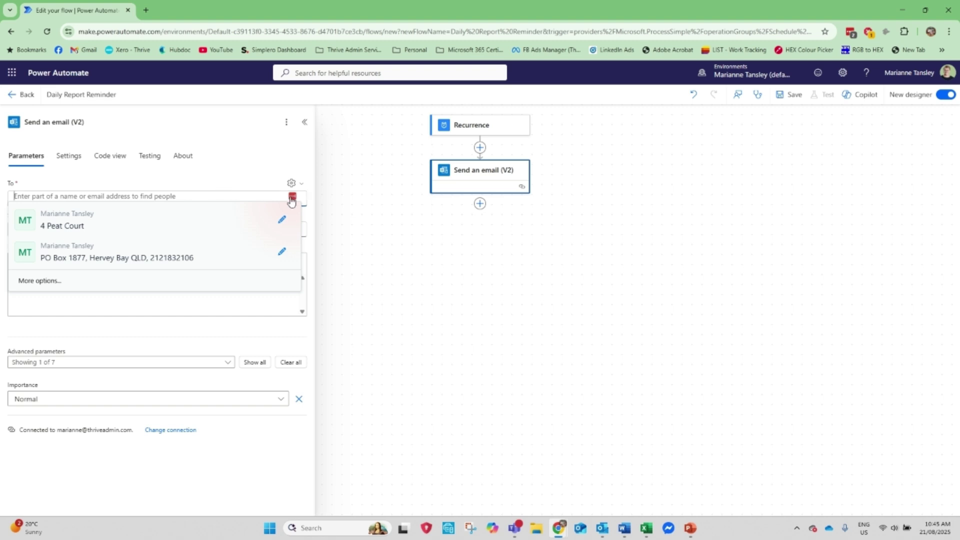
pyautogui.press('Escape')
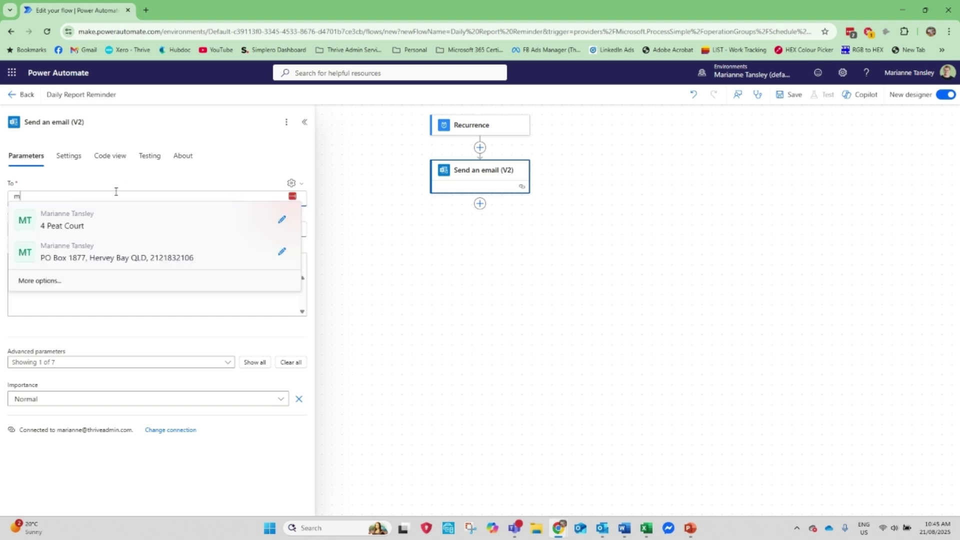
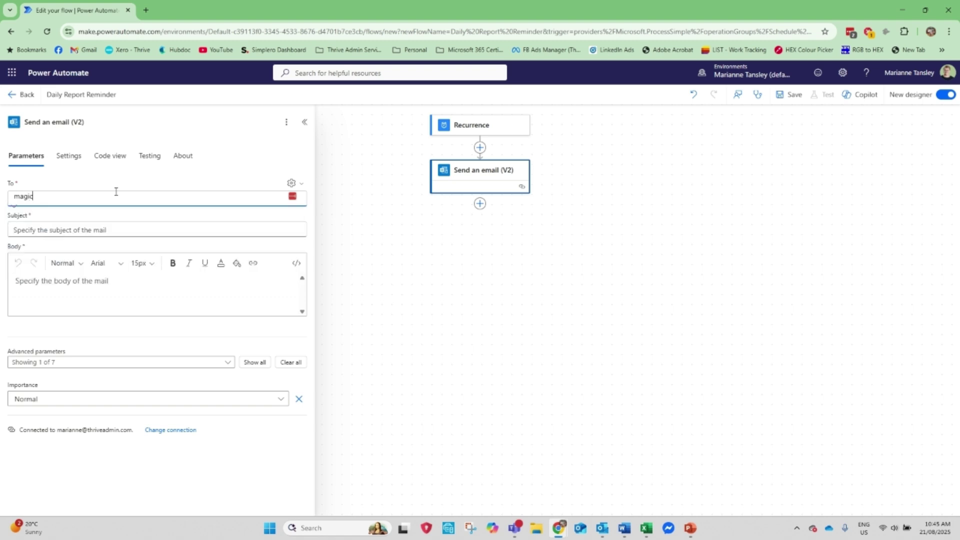
pyautogui.press('Tab')
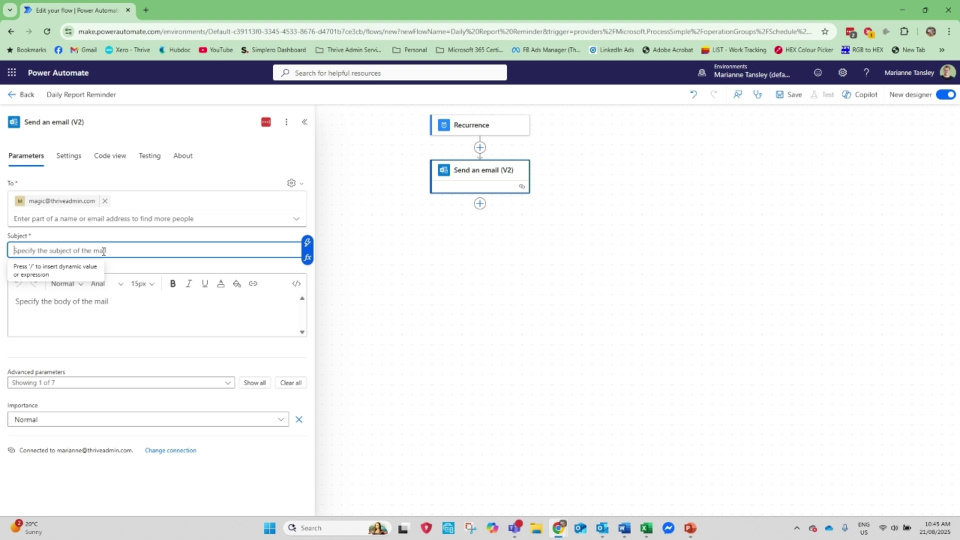
pyautogui.write('This')
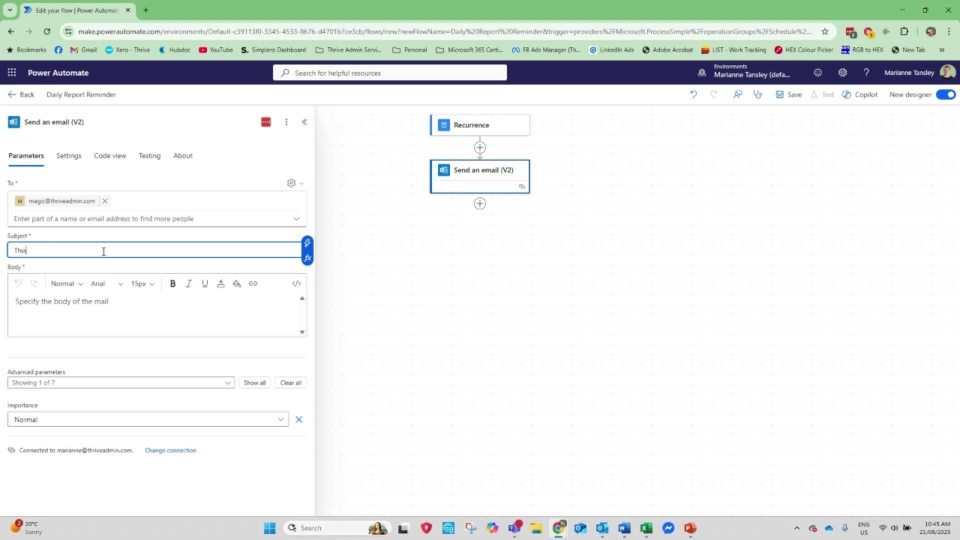
pyautogui.write(' is your daily reminder!!')
# - Write a greeting addressed to the team and 'You need to get the daily reports out to A, B & C - get cracking!'
pyautogui.click(74, 306)
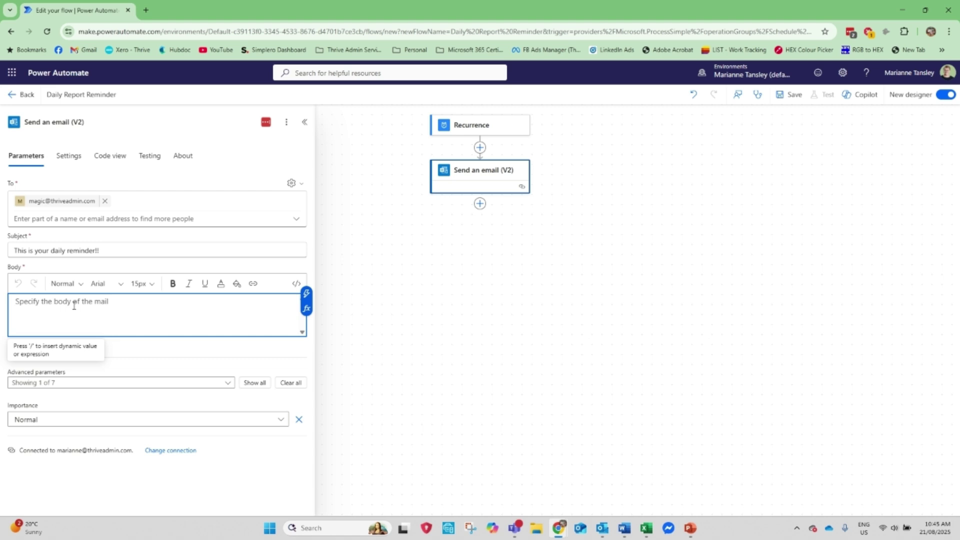
pyautogui.write('Hi ')
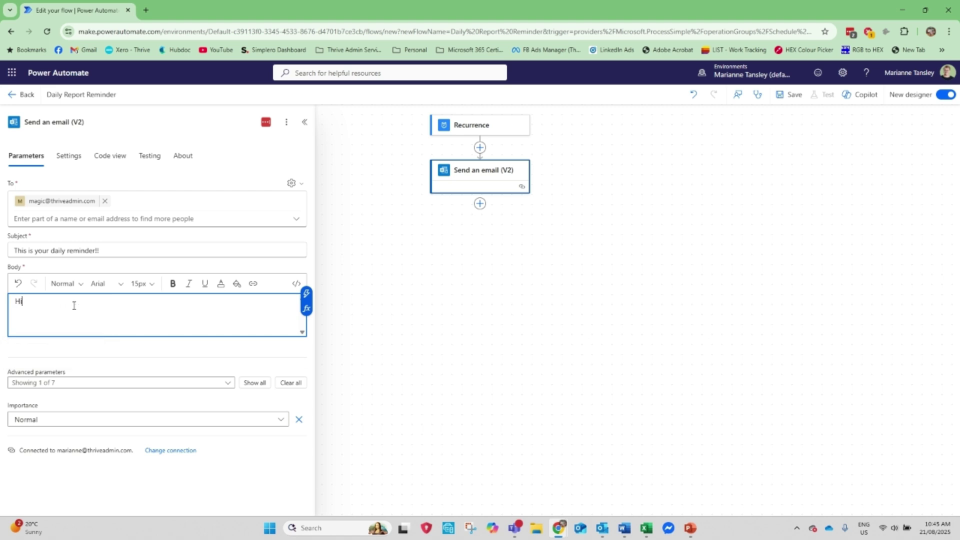
pyautogui.write('Marianne')
pyautogui.press('BackSpace')
pyautogui.press('BackSpace')
pyautogui.press('BackSpace')
pyautogui.press('BackSpace')
pyautogui.press('BackSpace')
pyautogui.press('BackSpace')
pyautogui.press('BackSpace')
pyautogui.press('BackSpace')
pyautogui.write('team,')
pyautogui.press('Return')
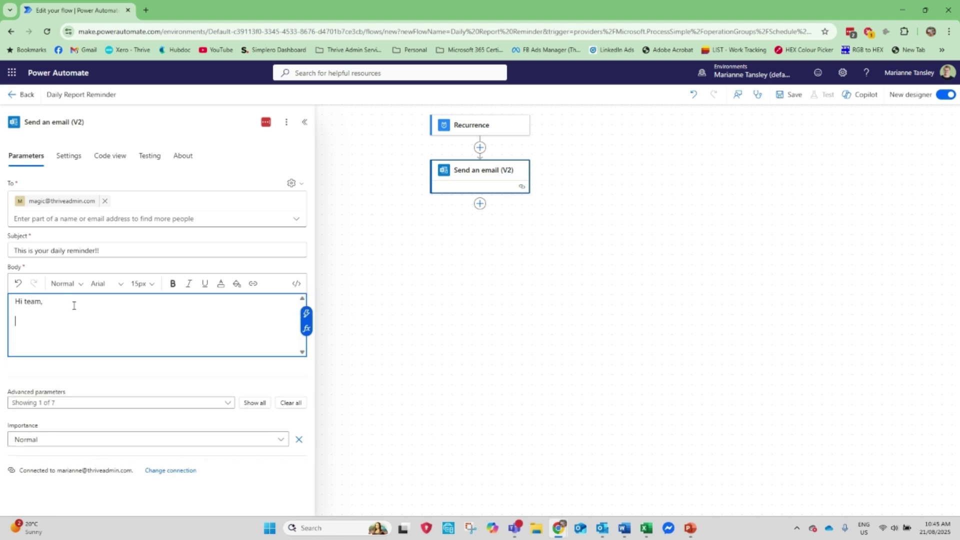
pyautogui.write('You need to get the daily reports out to A, ')
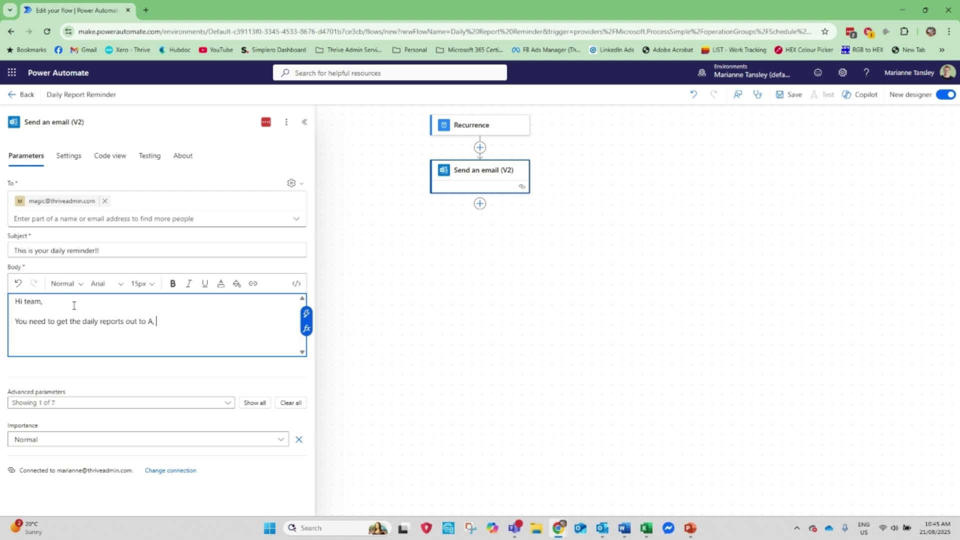
pyautogui.write('B & C - get cracking!')
pyautogui.press('Return')
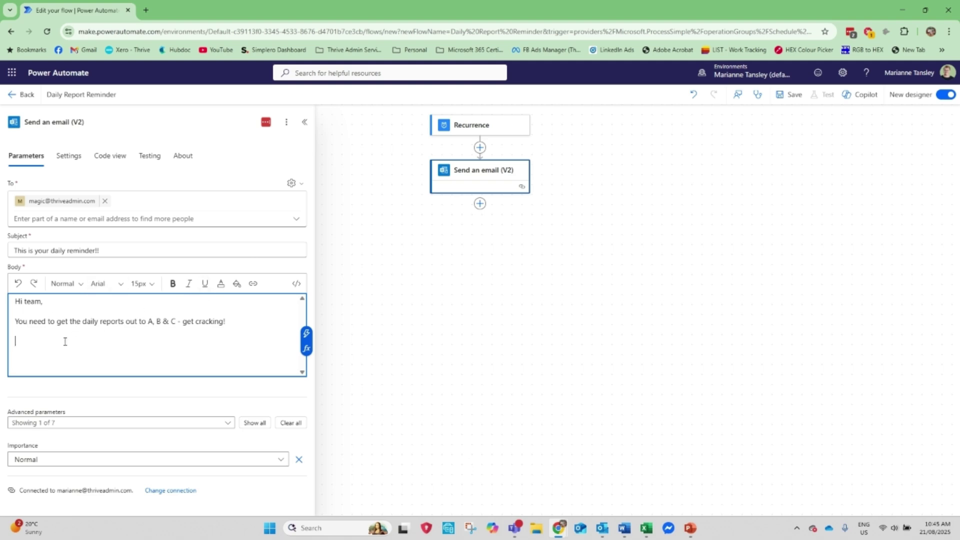
# - Add the line 'Click here to find the report template' and turn it into a hyperlink
pyautogui.click(87, 321)
pyautogui.doubleClick(87, 321)
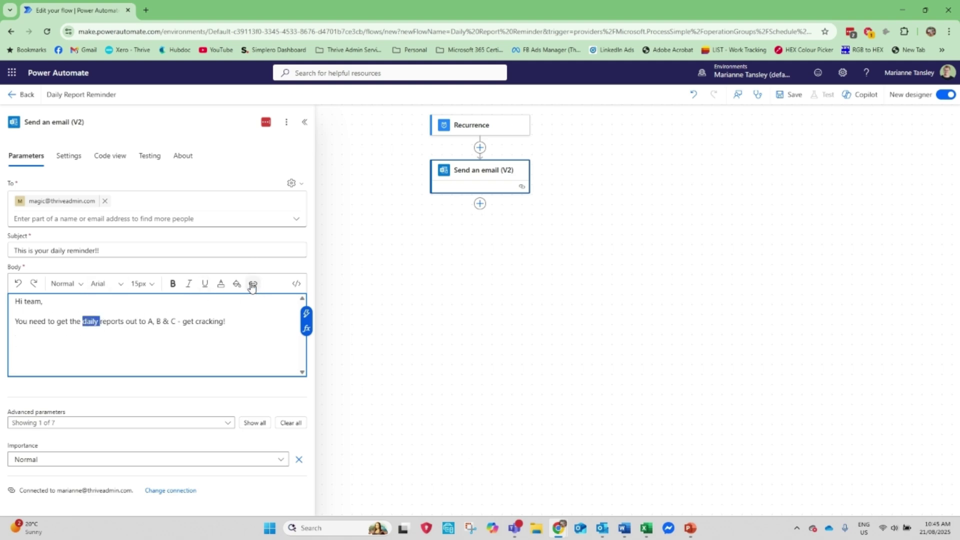
pyautogui.click(253, 284)
pyautogui.click(253, 284)
pyautogui.click(28, 347)
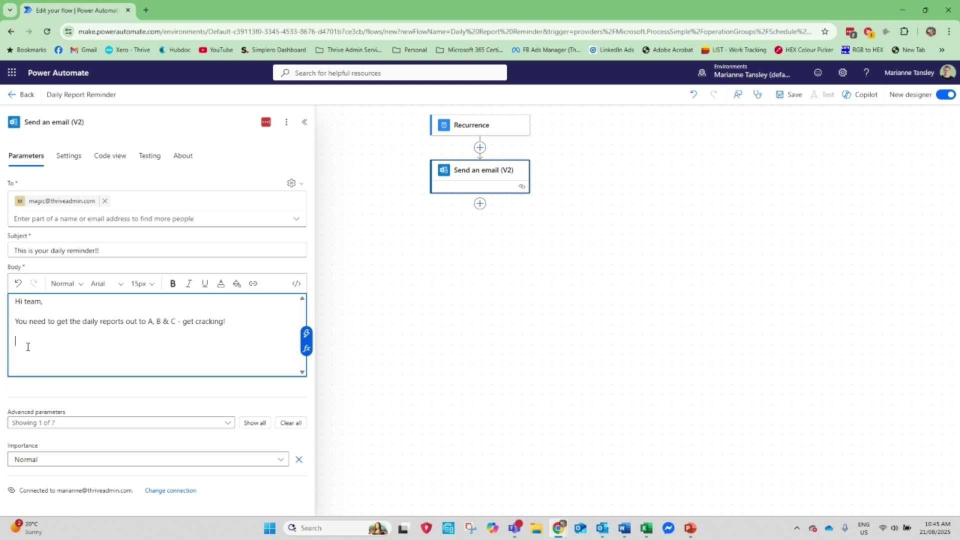
pyautogui.write('Click here to find the report template')
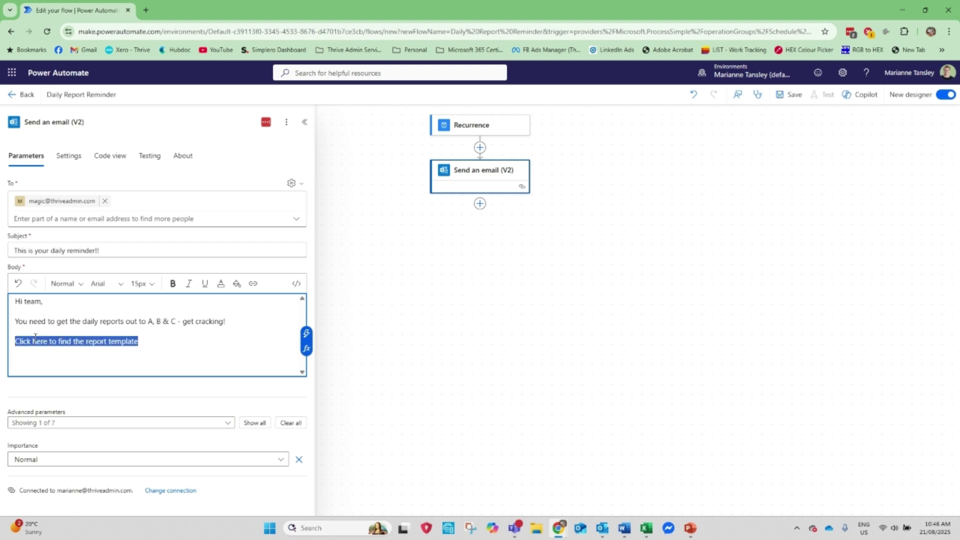
pyautogui.click(253, 283)
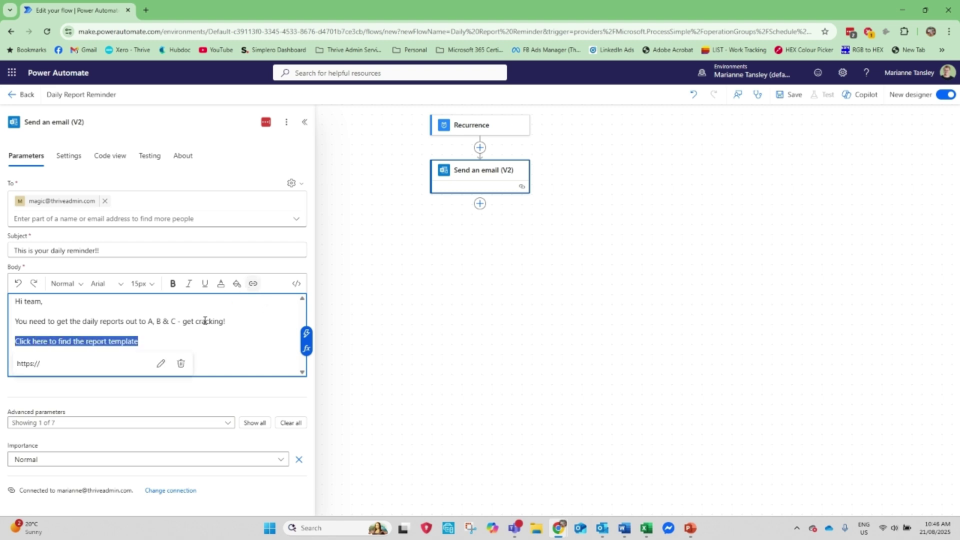
pyautogui.click(161, 364)
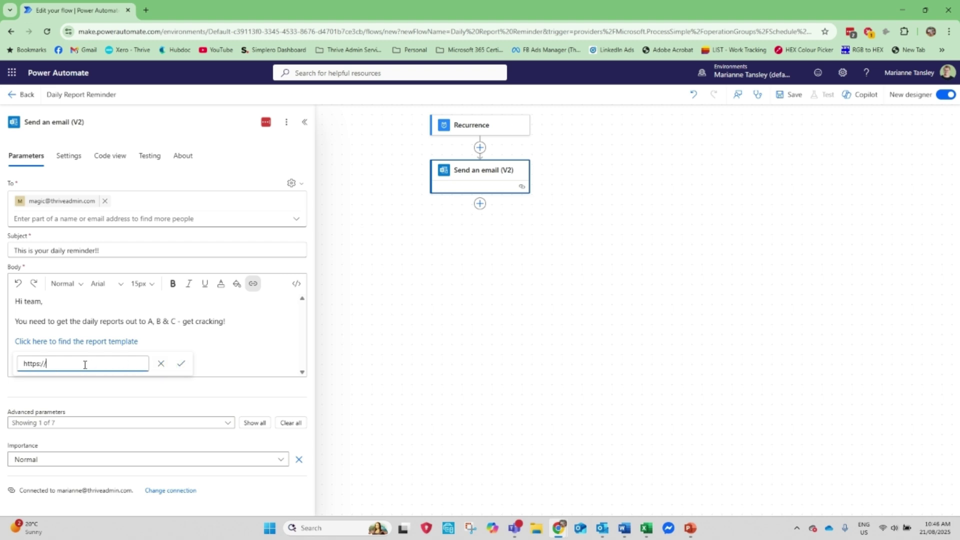
pyautogui.click(111, 323)
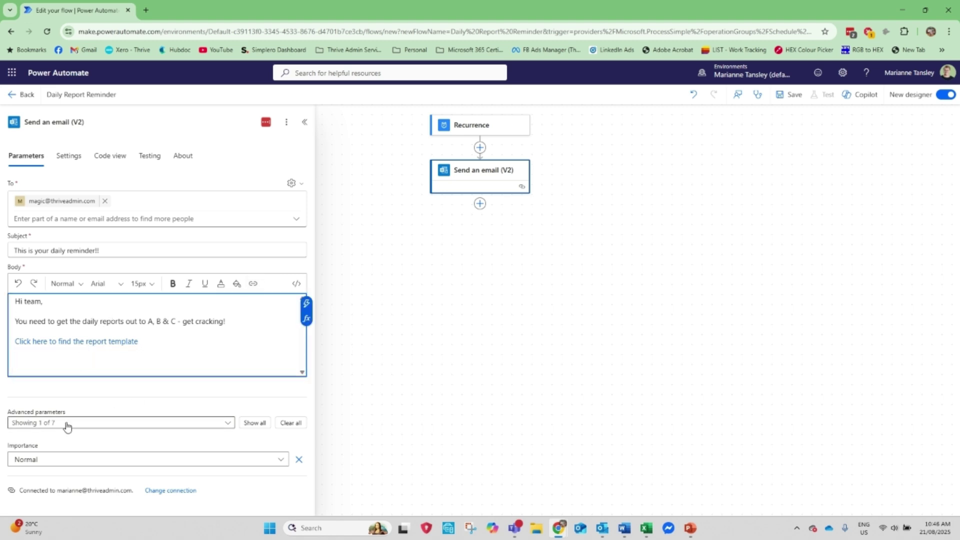
# - Reveal all of the email's advanced parameters and scroll through them
pyautogui.click(261, 423)
pyautogui.scroll(-3, 205, 392)
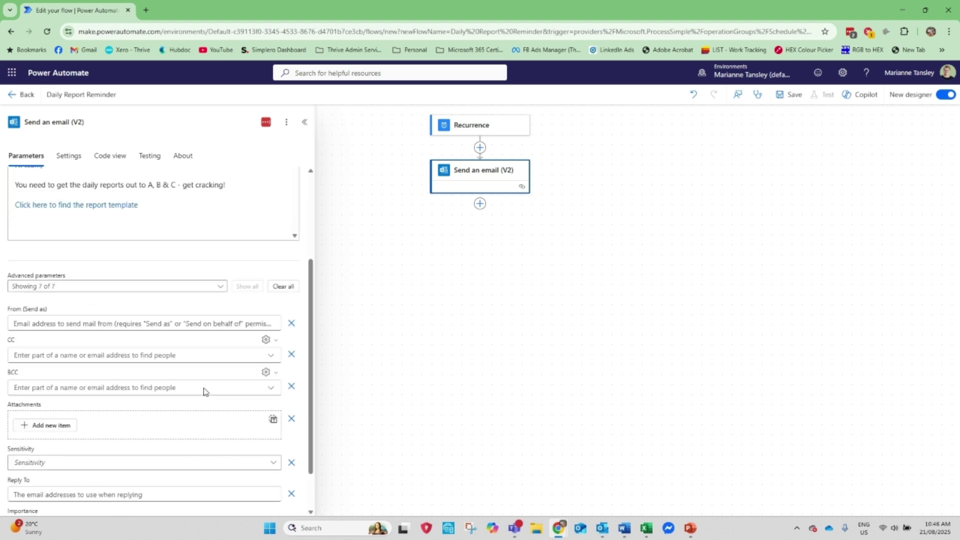
pyautogui.scroll(-1, 205, 392)
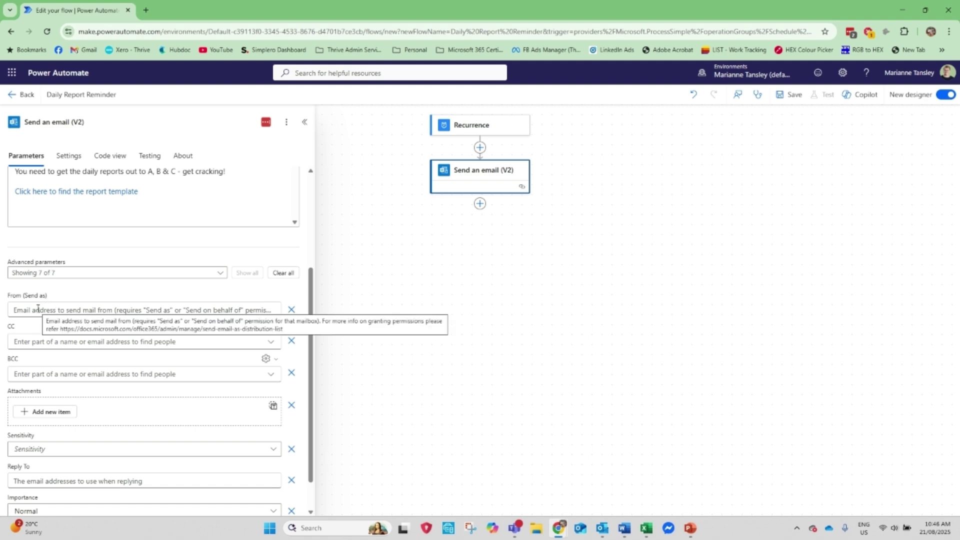
pyautogui.scroll(-1, 40, 373)
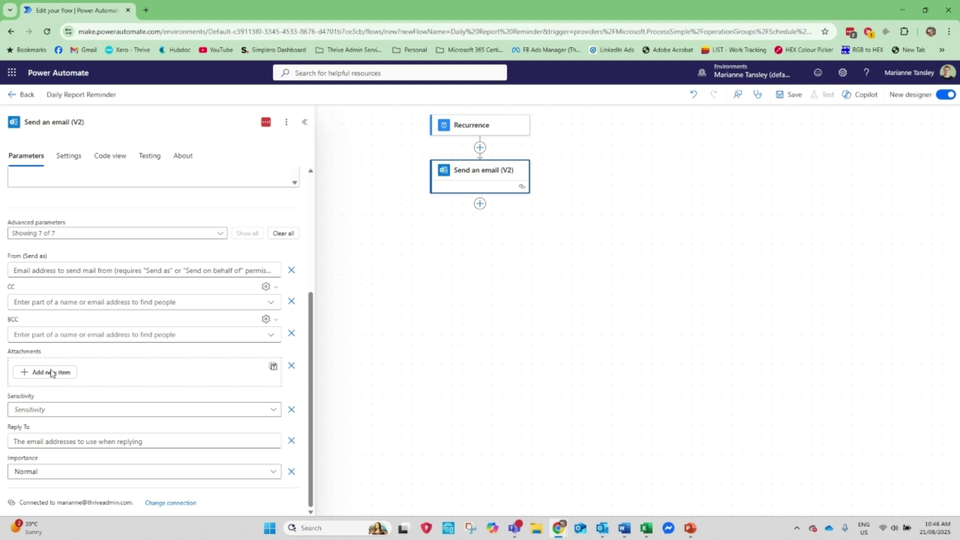
pyautogui.scroll(5, 80, 300)
pyautogui.scroll(-5, 80, 300)
pyautogui.scroll(-1, 86, 487)
# - Leave Sensitivity empty and Importance at Normal, then collapse the email step's settings
pyautogui.click(31, 415)
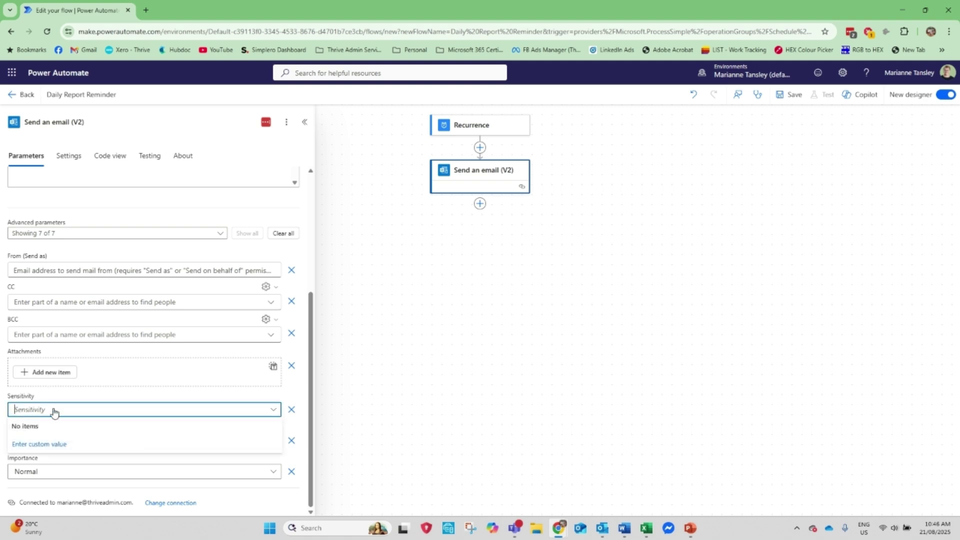
pyautogui.click(53, 411)
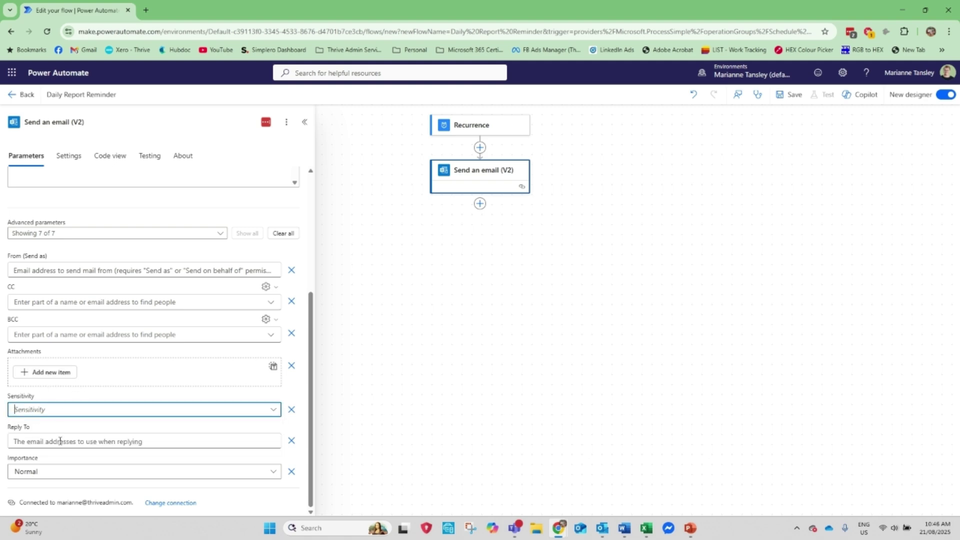
pyautogui.click(48, 471)
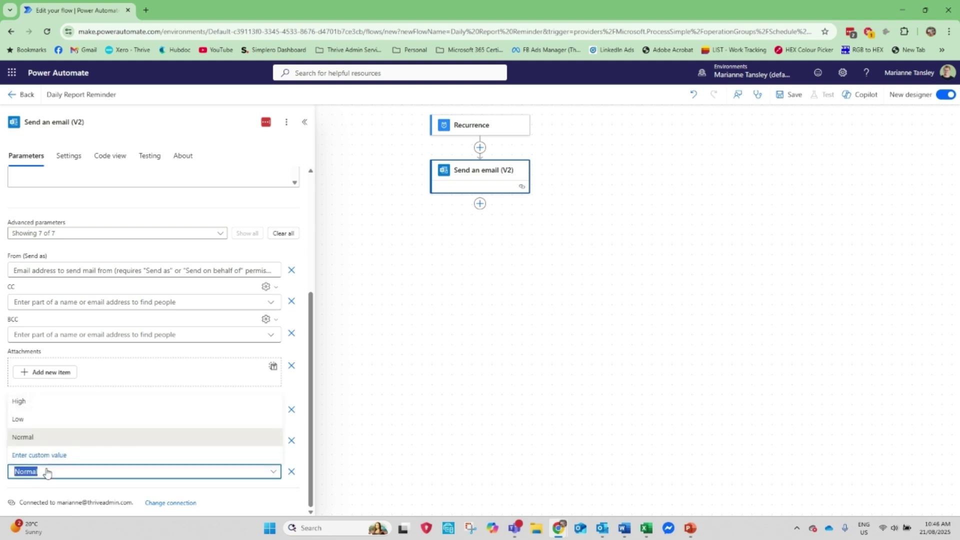
pyautogui.click(48, 471)
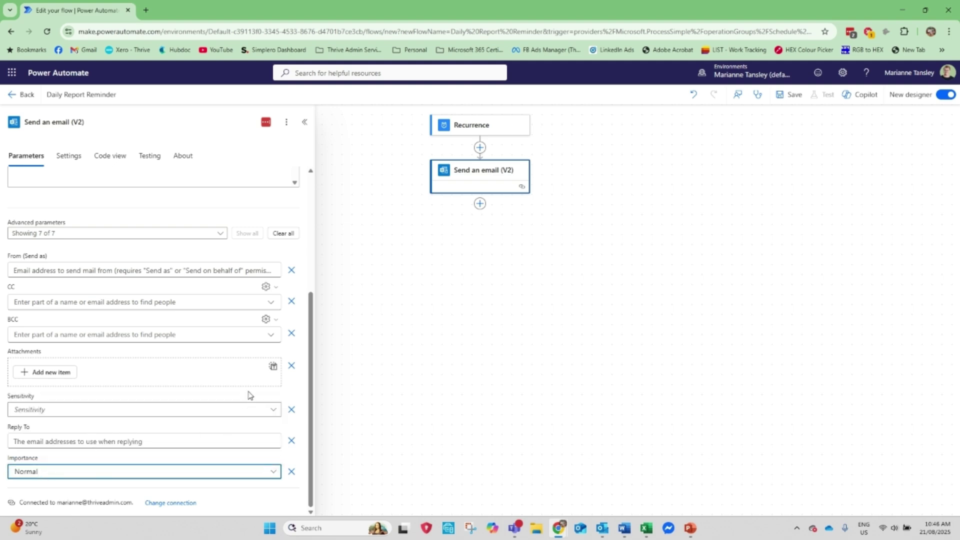
pyautogui.click(304, 122)
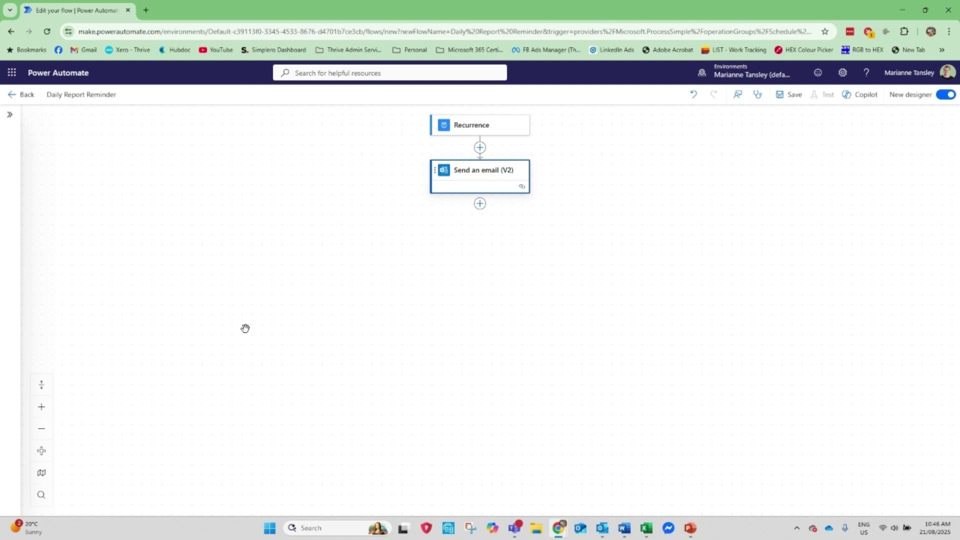
# - Save the flow, run a manual test to completion, and switch to Outlook
pyautogui.click(792, 96)
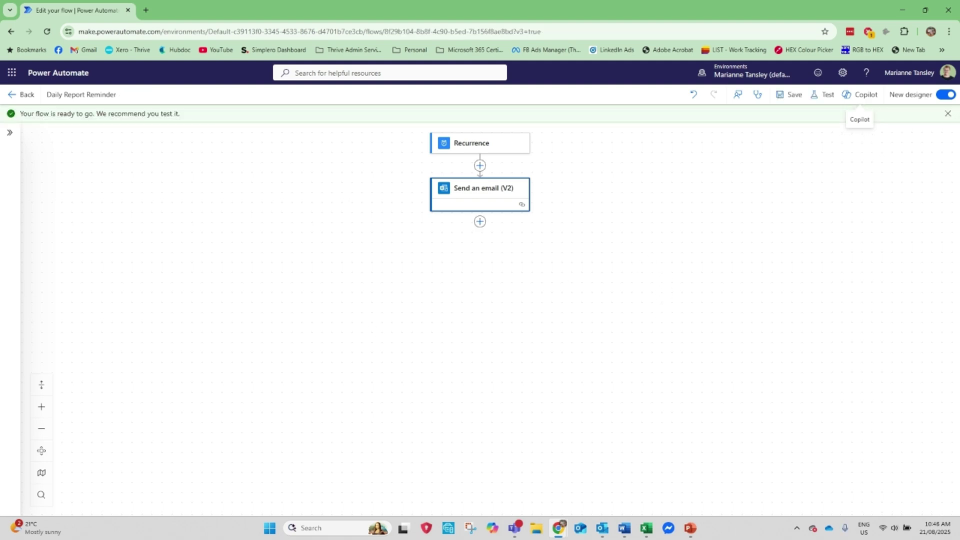
pyautogui.click(822, 102)
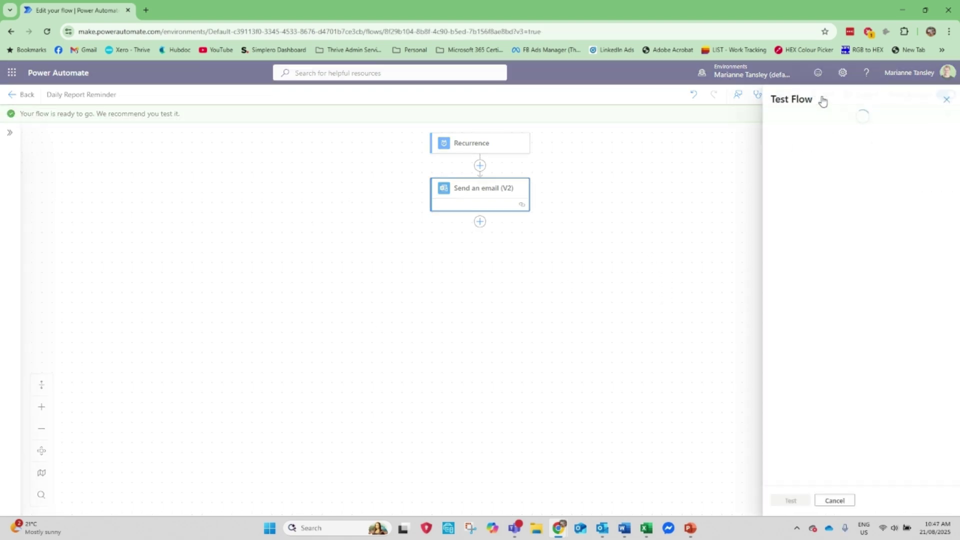
pyautogui.click(779, 122)
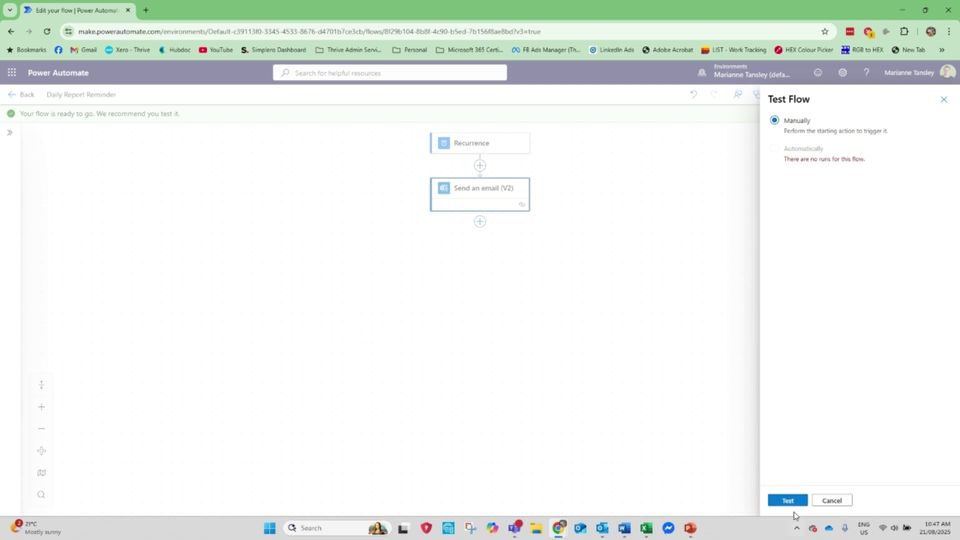
pyautogui.click(794, 502)
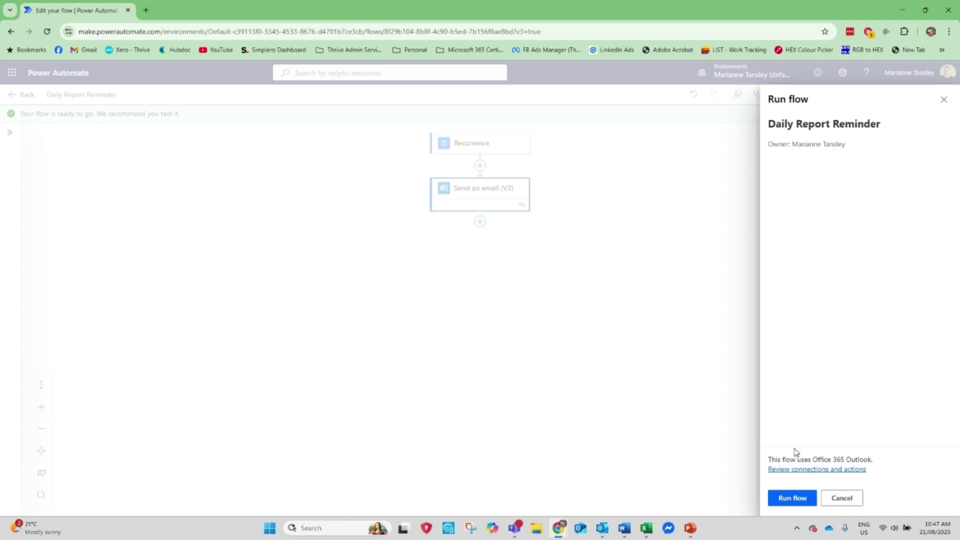
pyautogui.click(794, 499)
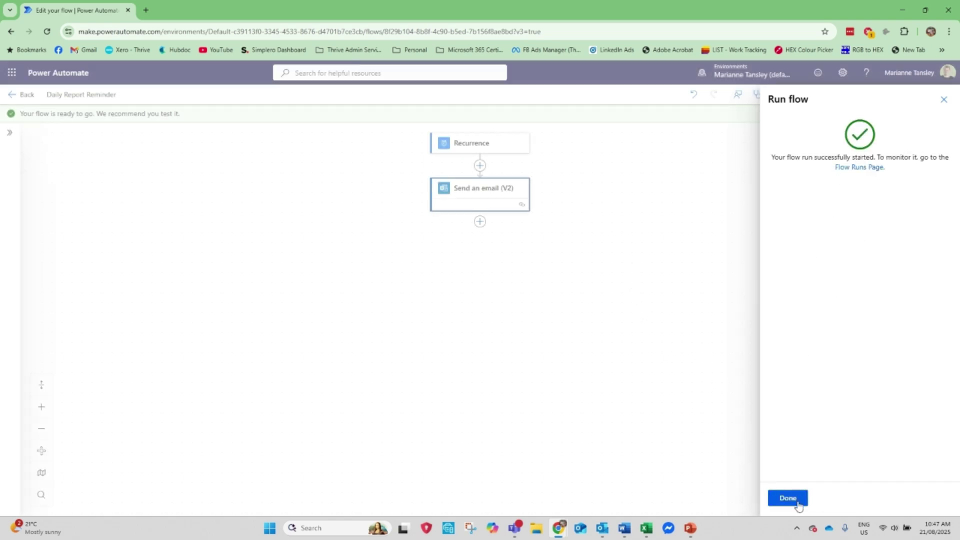
pyautogui.click(795, 499)
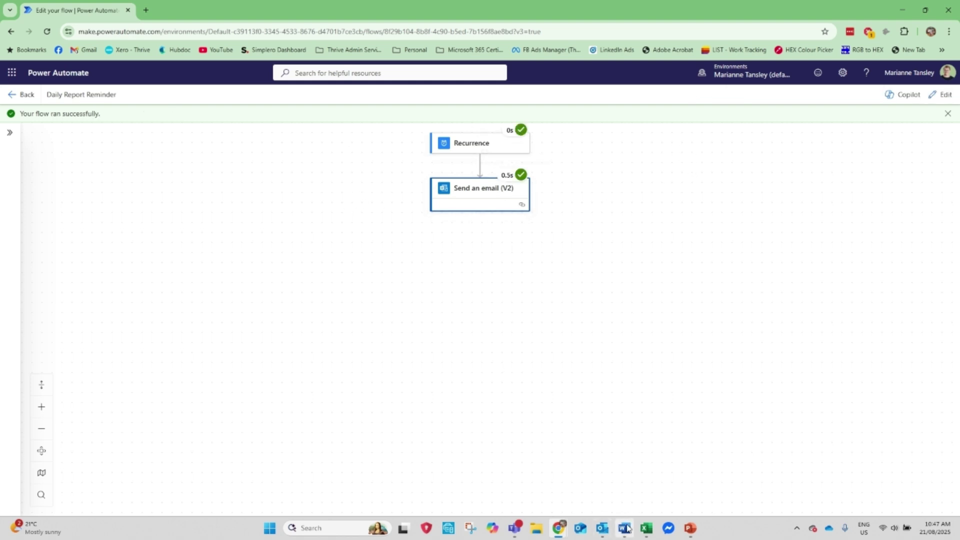
pyautogui.click(602, 528)
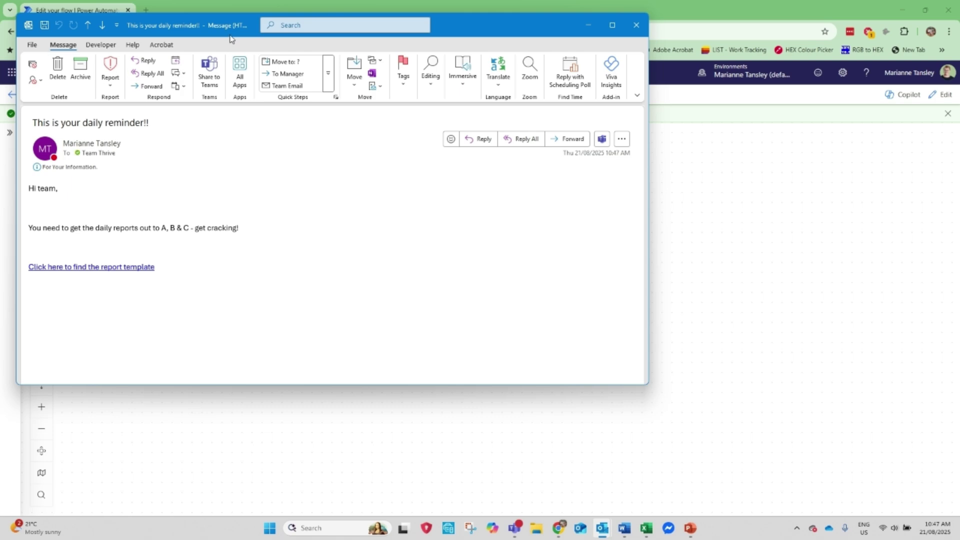
# - Review the received reminder email and its template link, then hide it to return to the flow
pyautogui.moveTo(472, 24); pyautogui.dragTo(656, 67)
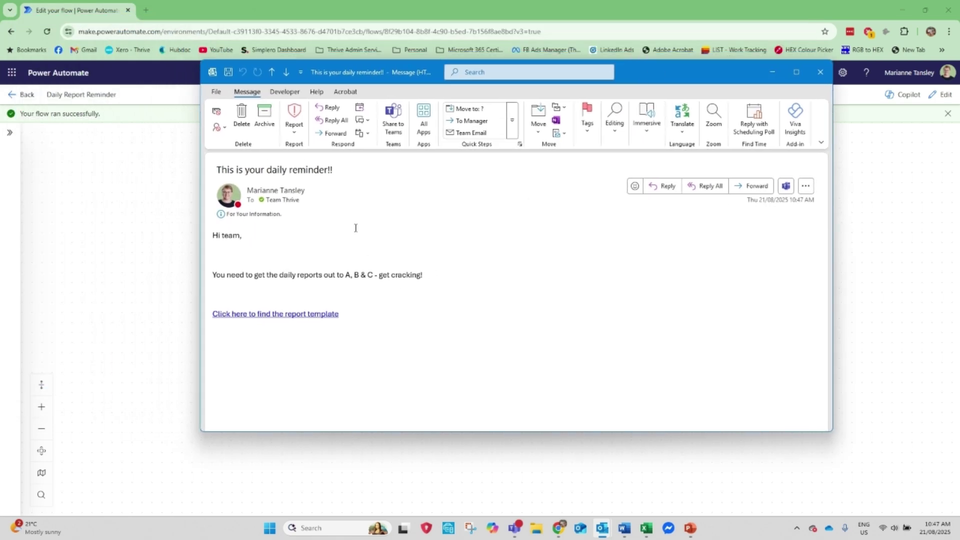
pyautogui.moveTo(279, 192)
pyautogui.click(114, 243)
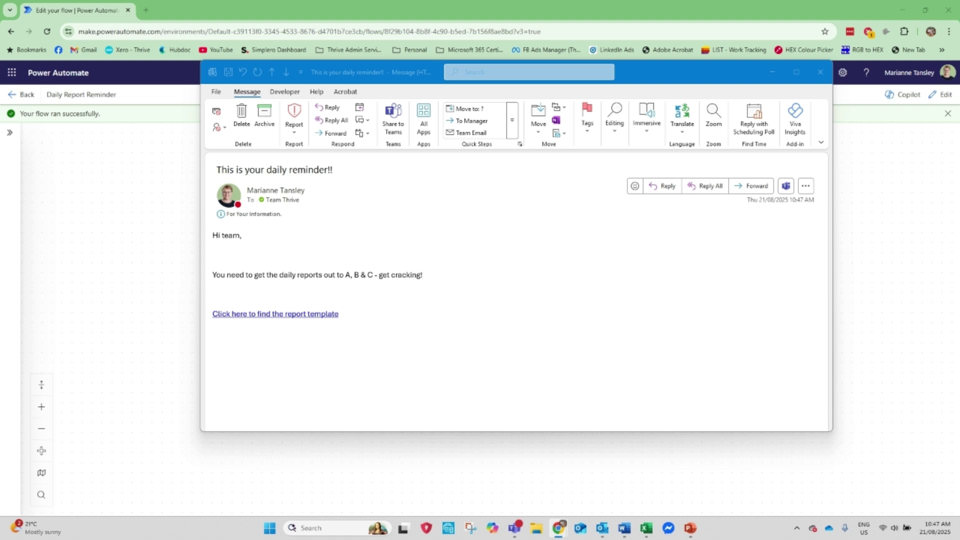
pyautogui.click(98, 253)
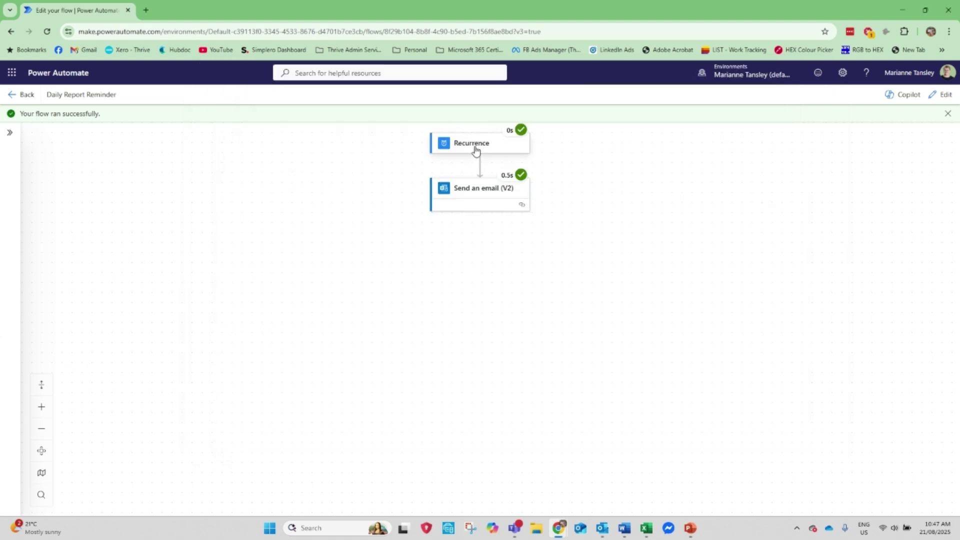